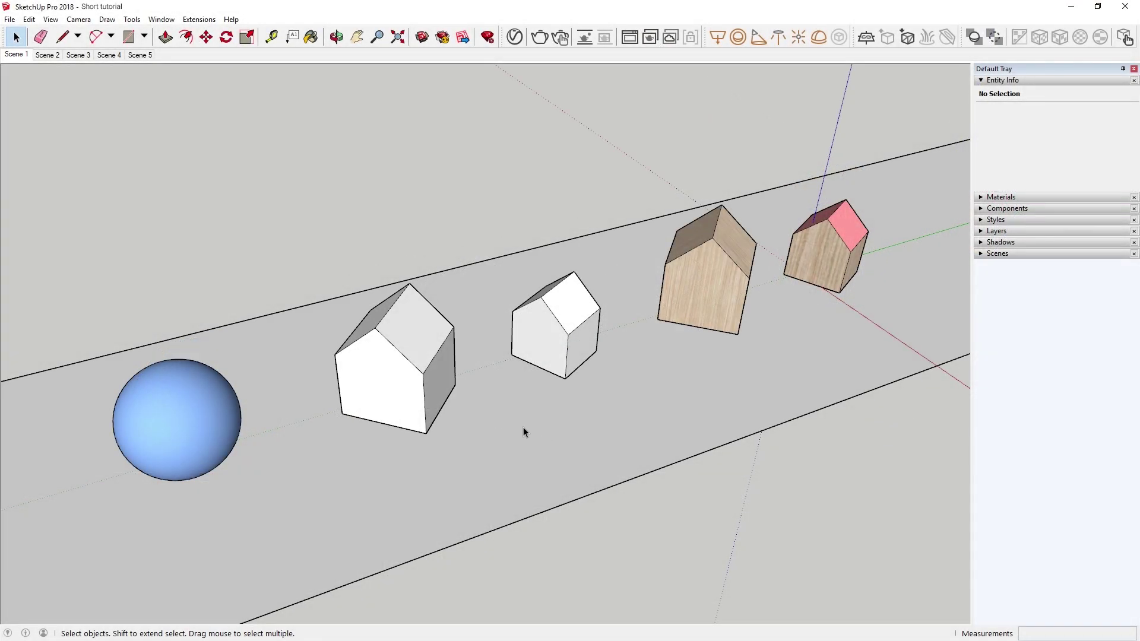
- In the Scene 2 view, paint the sphere with the Pavers Driveway Brick material
{"action": "left_click", "coordinate": [47, 56]}
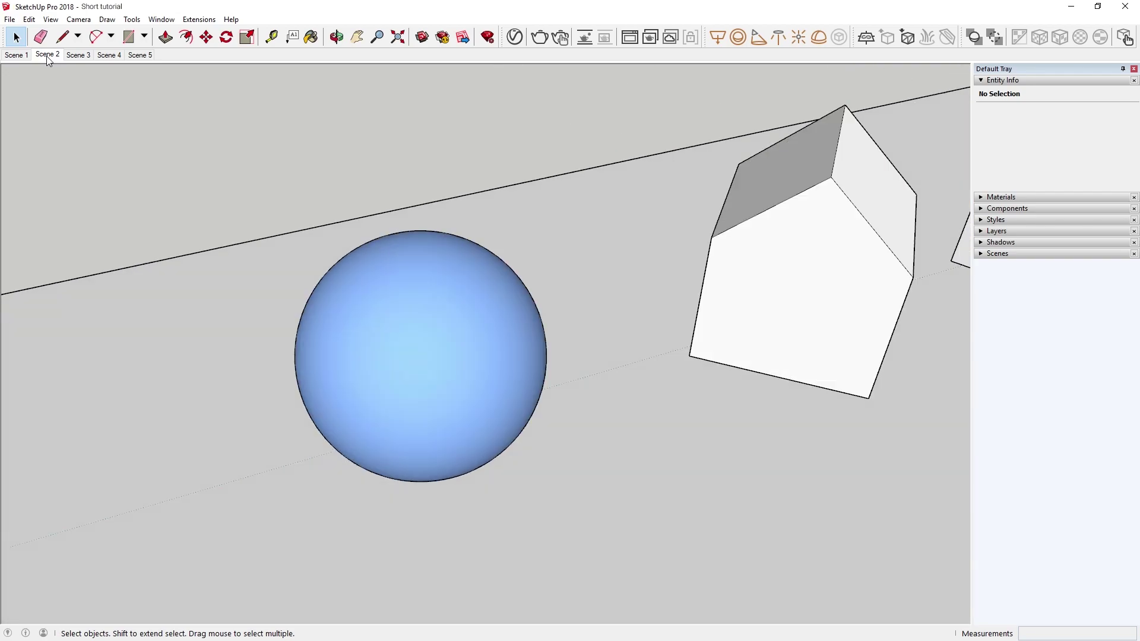
{"action": "left_click", "coordinate": [996, 199]}
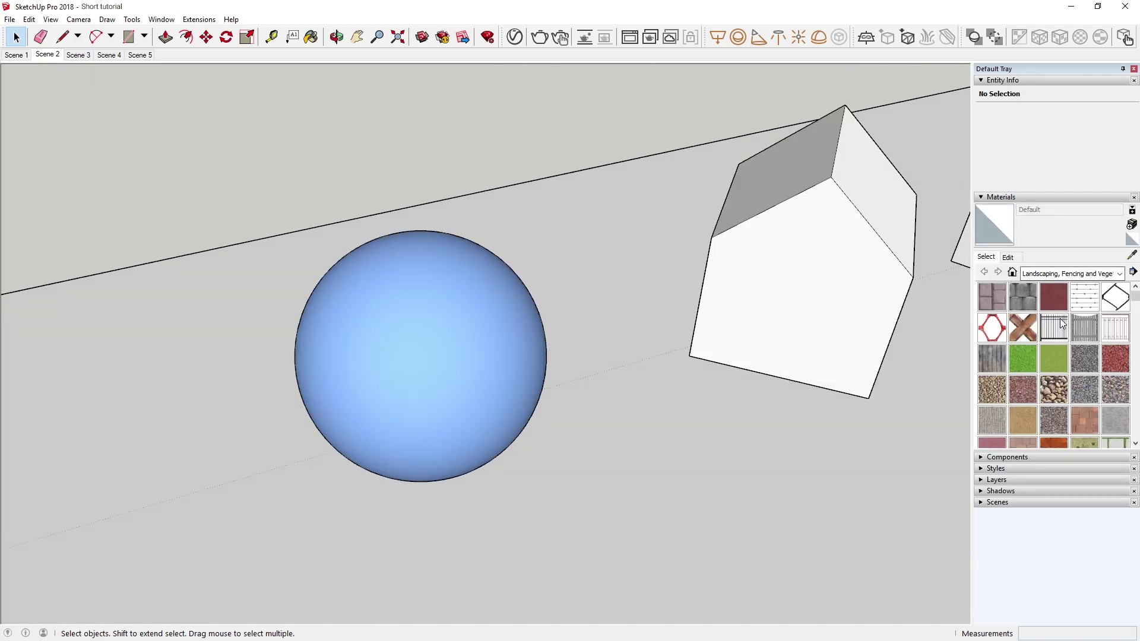
{"action": "left_click", "coordinate": [1078, 409]}
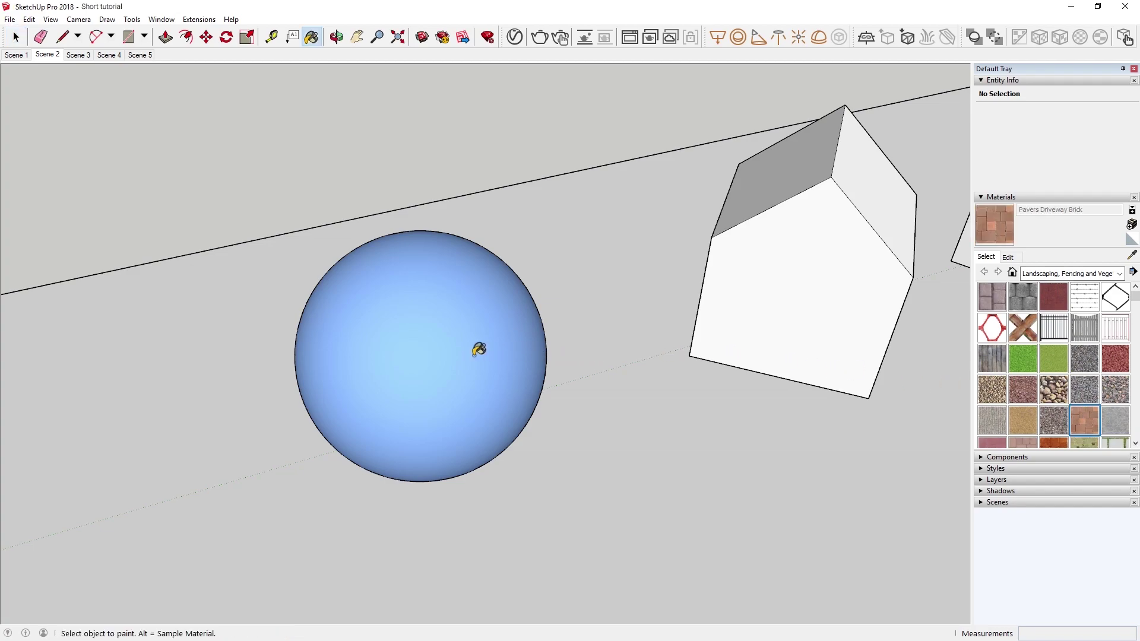
{"action": "left_click", "coordinate": [478, 349]}
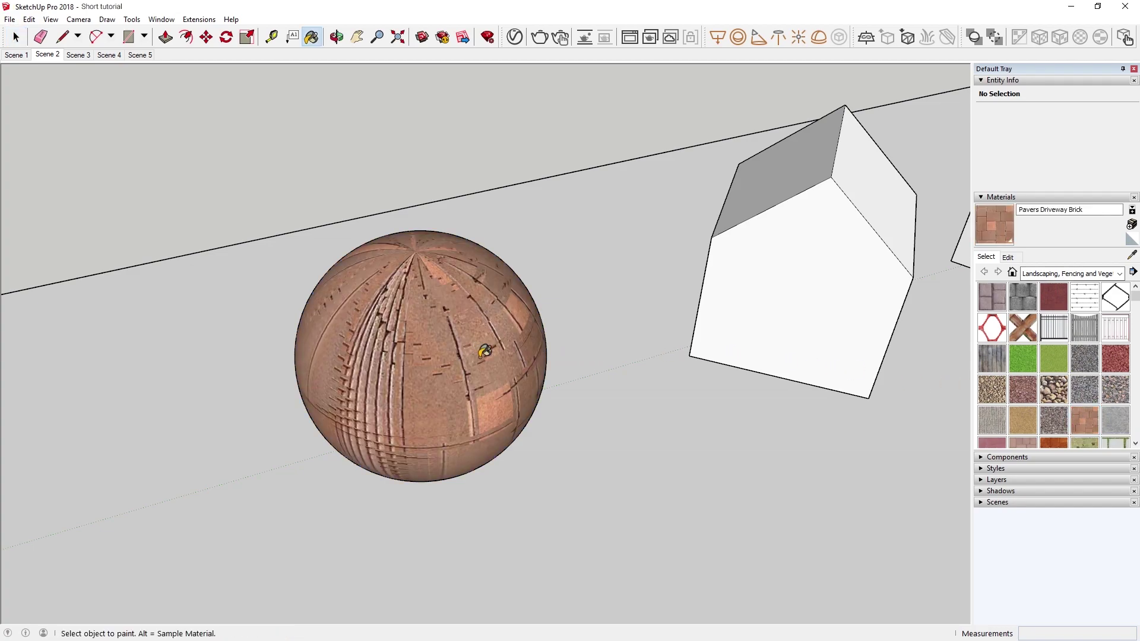
{"action": "key", "text": "space"}
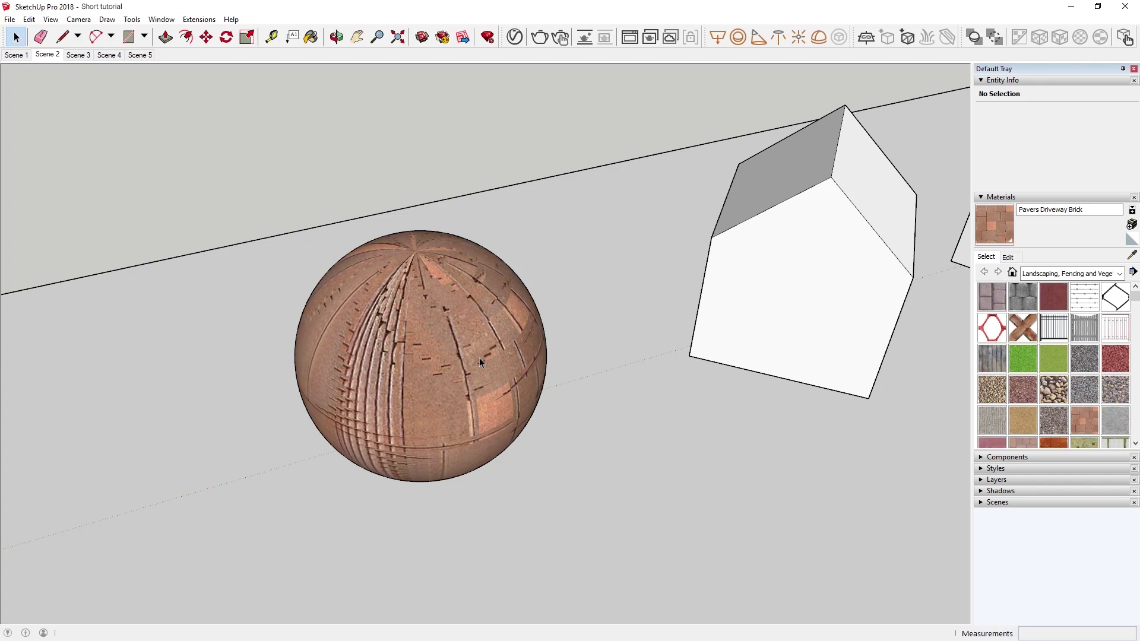
{"action": "left_click", "coordinate": [493, 273]}
{"action": "right_click", "coordinate": [493, 273]}
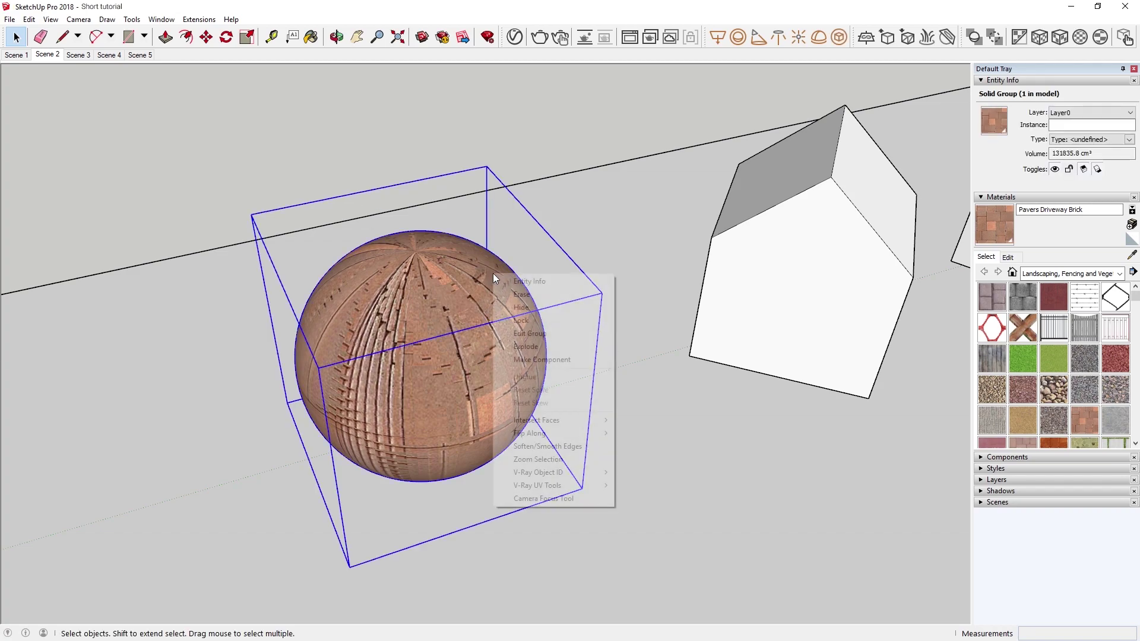
{"action": "mouse_move", "coordinate": [564, 485]}
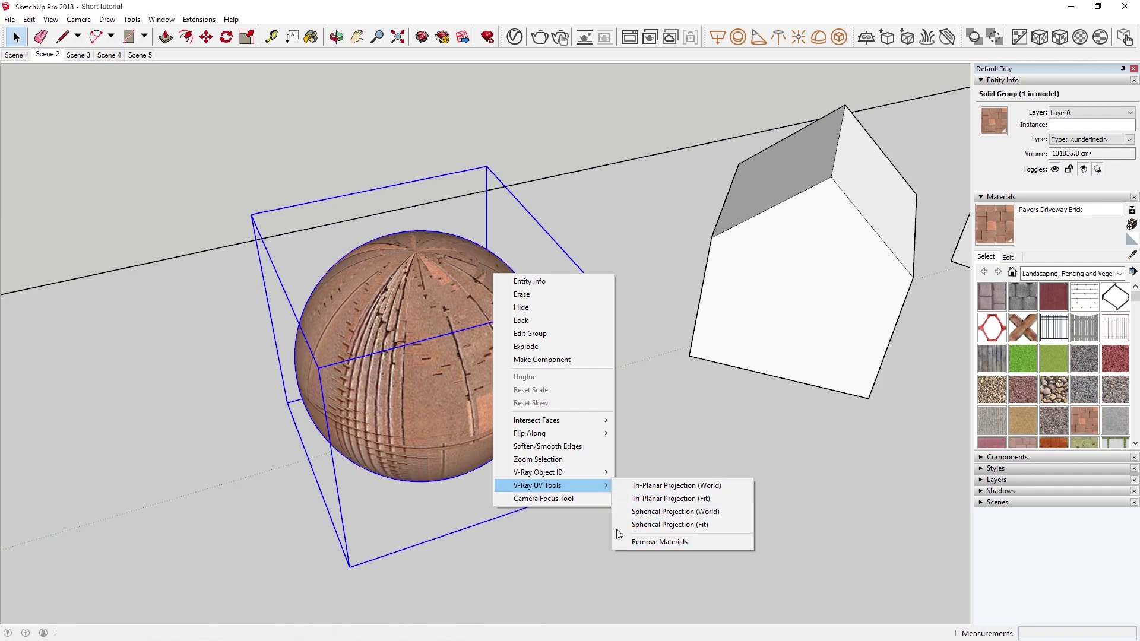
{"action": "left_click", "coordinate": [602, 484]}
{"action": "key", "text": "Escape"}
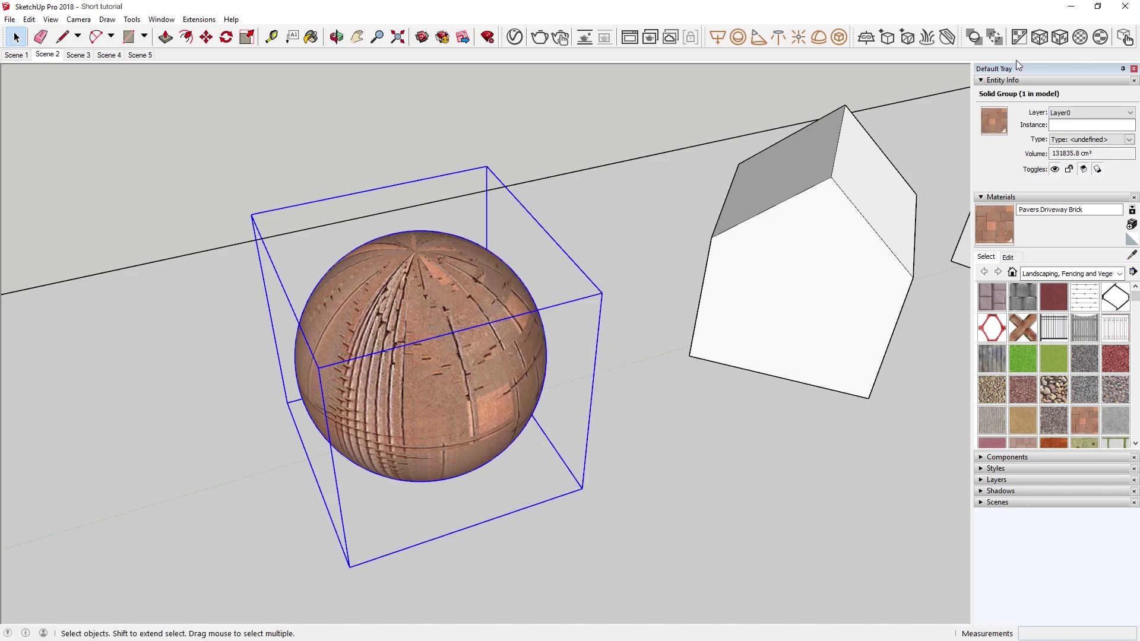
- Remap the sphere's texture with V-Ray Spherical Projection, then paint the sphere group with Asphalt Stamped Brick
{"action": "left_click", "coordinate": [1078, 42]}
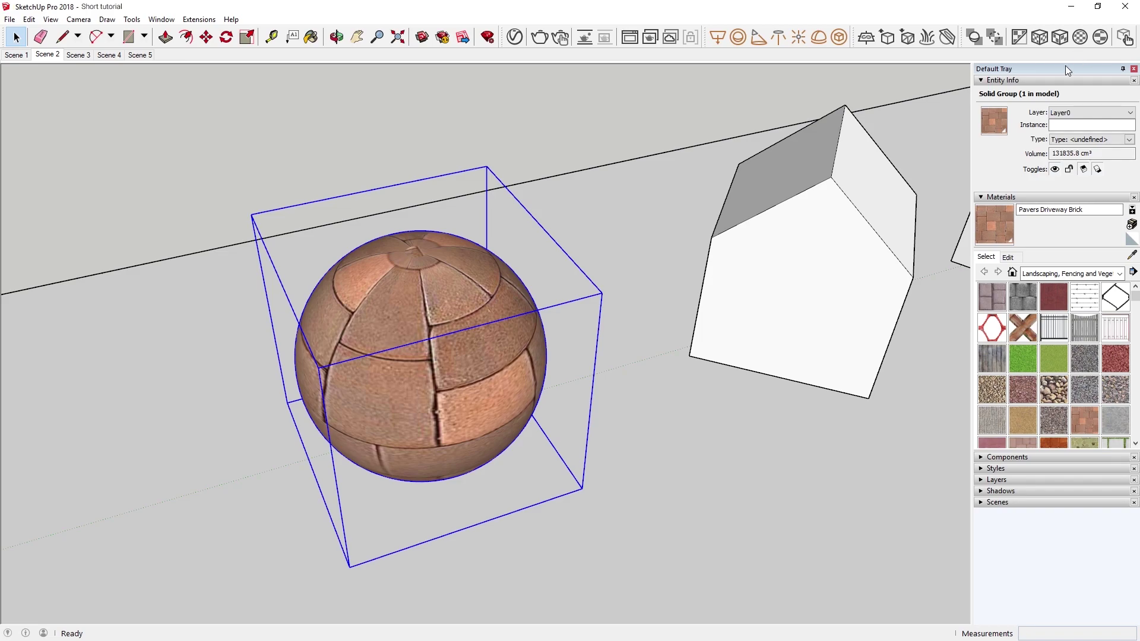
{"action": "middle_click_drag", "start_coordinate": [636, 311], "coordinate": [594, 267]}
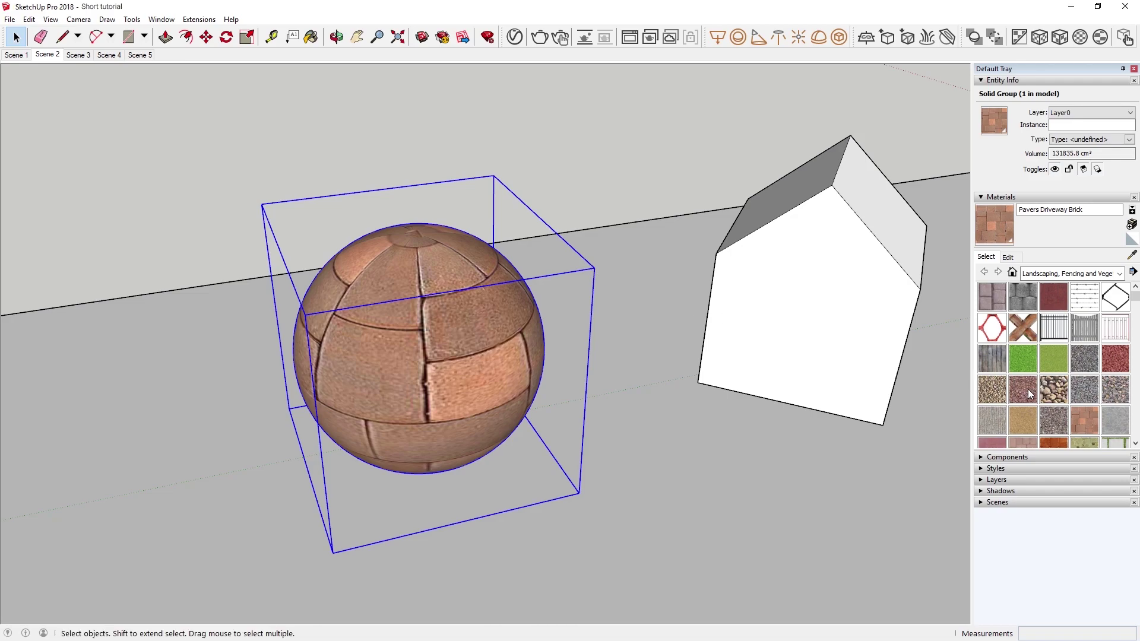
{"action": "left_click", "coordinate": [992, 295]}
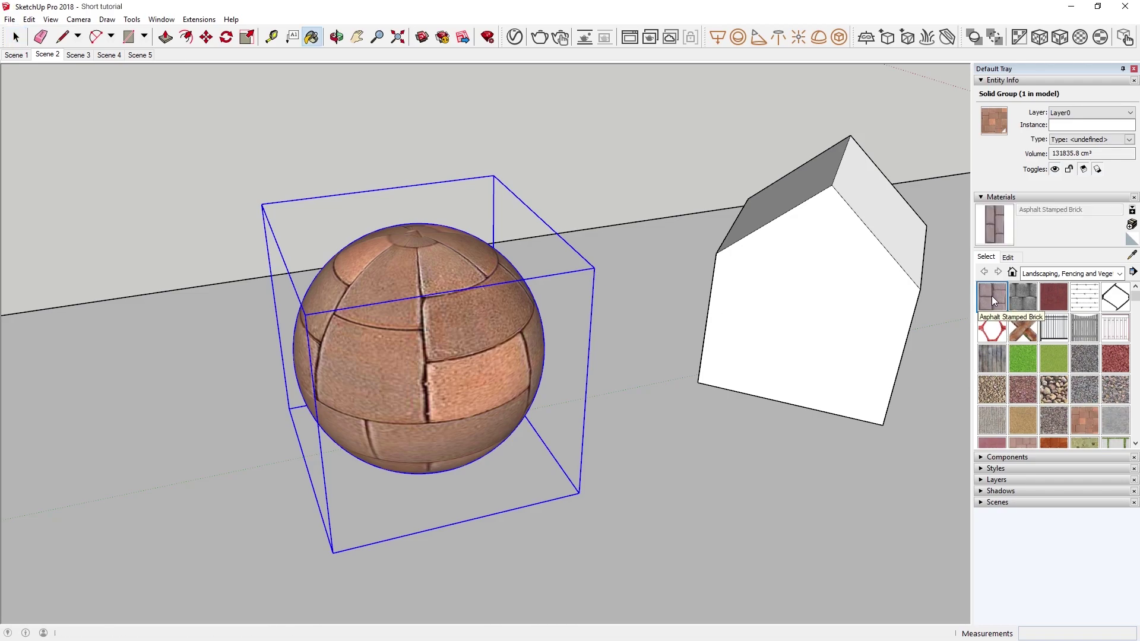
{"action": "left_click", "coordinate": [476, 296]}
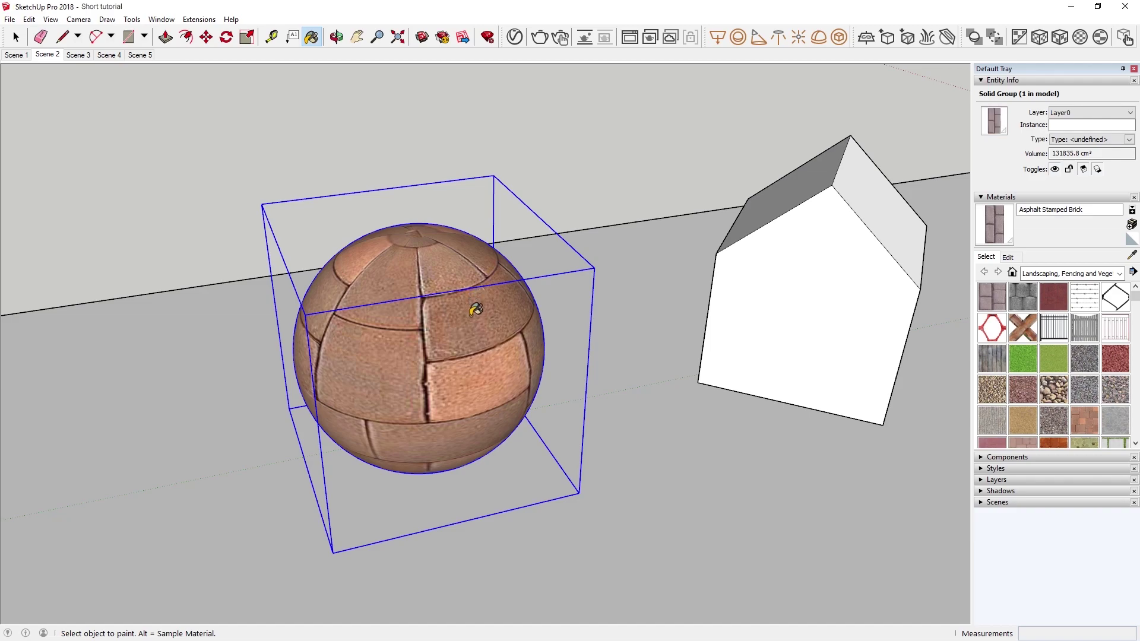
- Paint the bare sphere group with the grey Asphalt Stamped Brick material
{"action": "key", "text": "space"}
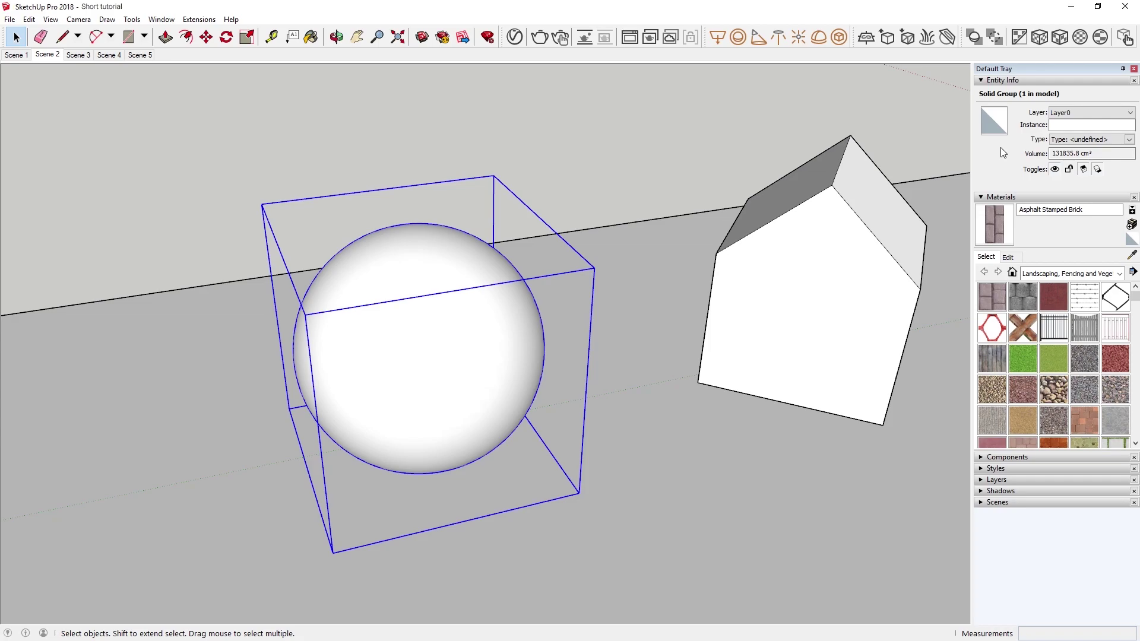
{"action": "left_click", "coordinate": [992, 292]}
{"action": "left_click", "coordinate": [514, 303]}
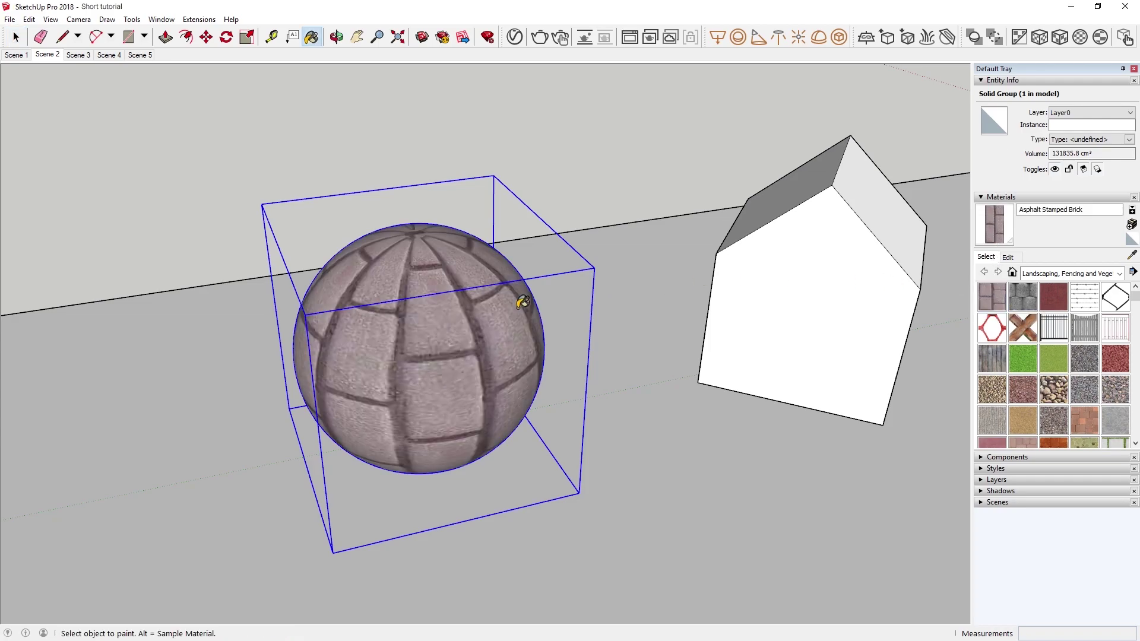
{"action": "key", "text": "space"}
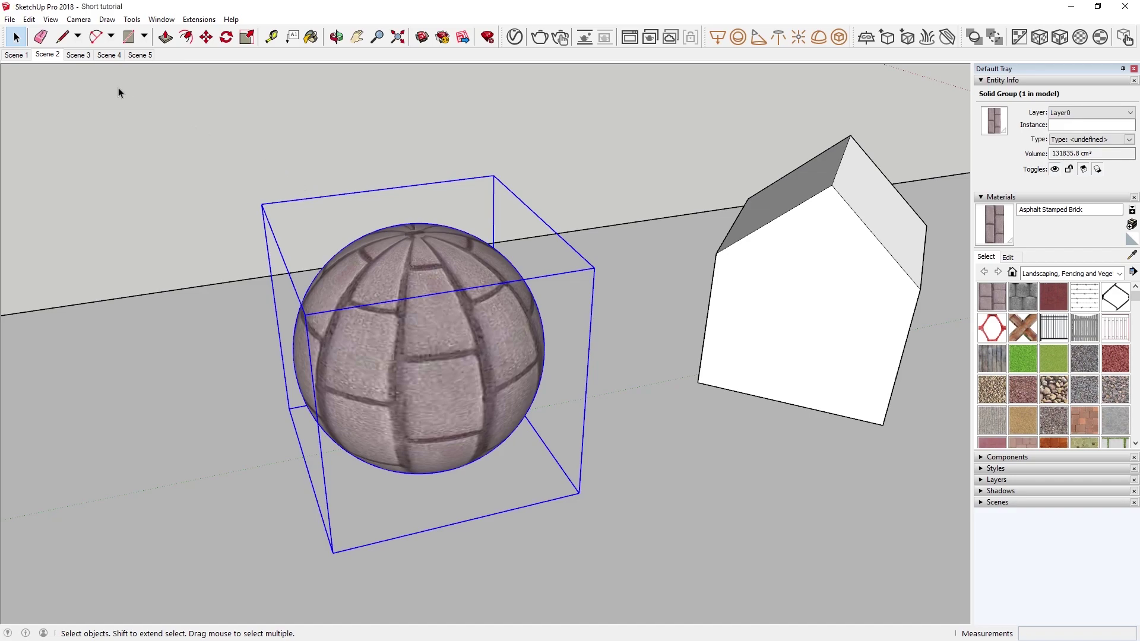
- In Scene 3, open the white houses' group, select the left then right house, and exit
{"action": "left_click", "coordinate": [83, 55]}
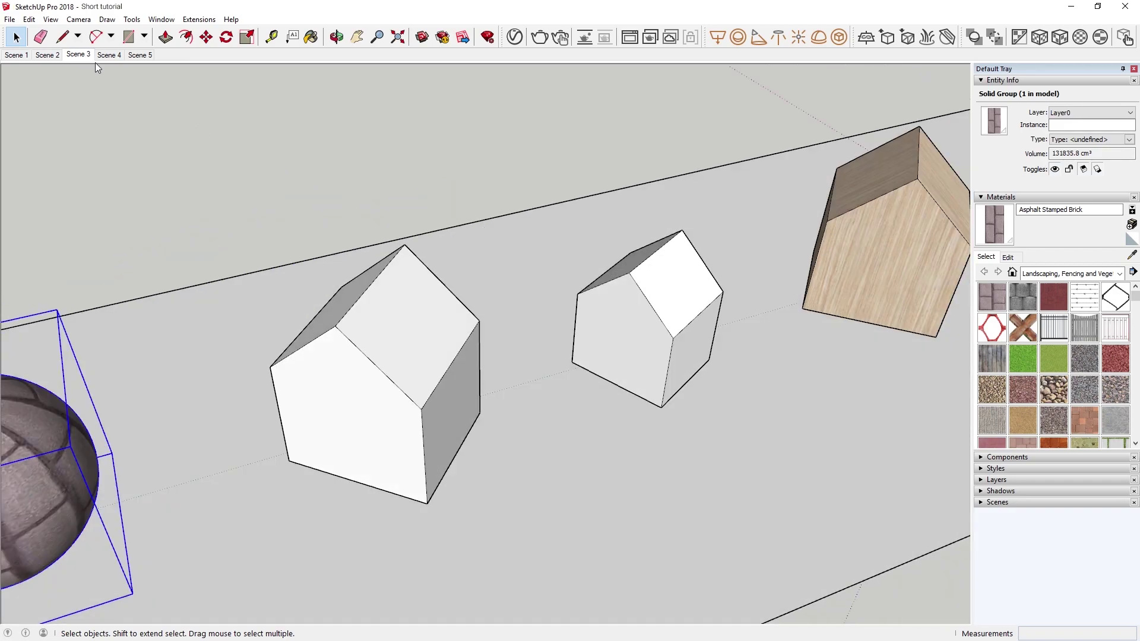
{"action": "left_click", "coordinate": [197, 98]}
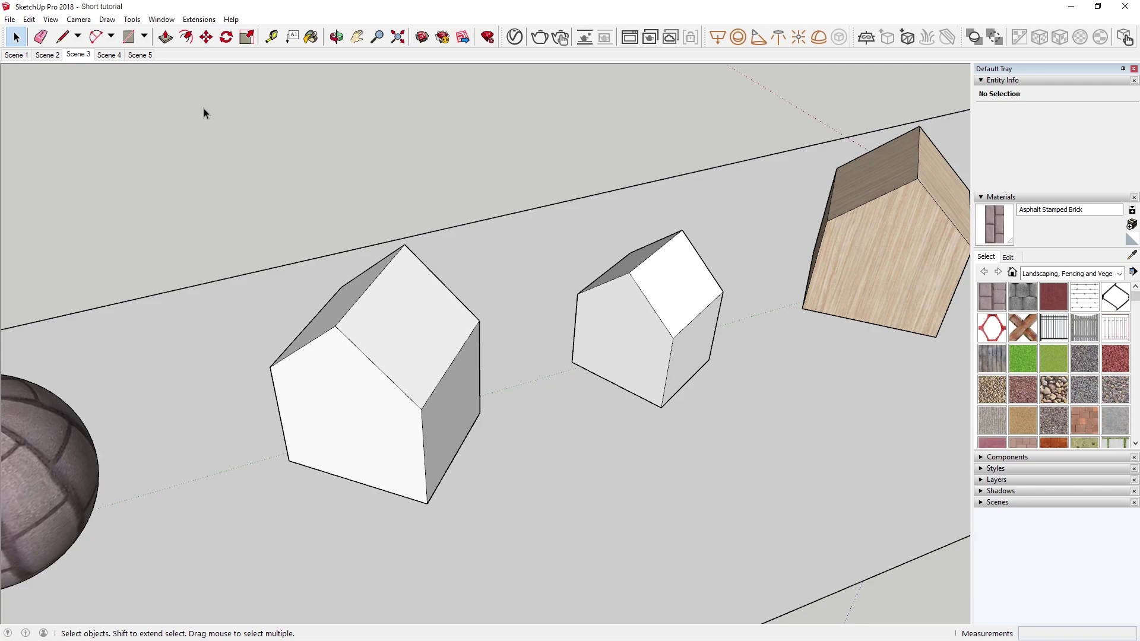
{"action": "left_click", "coordinate": [402, 311]}
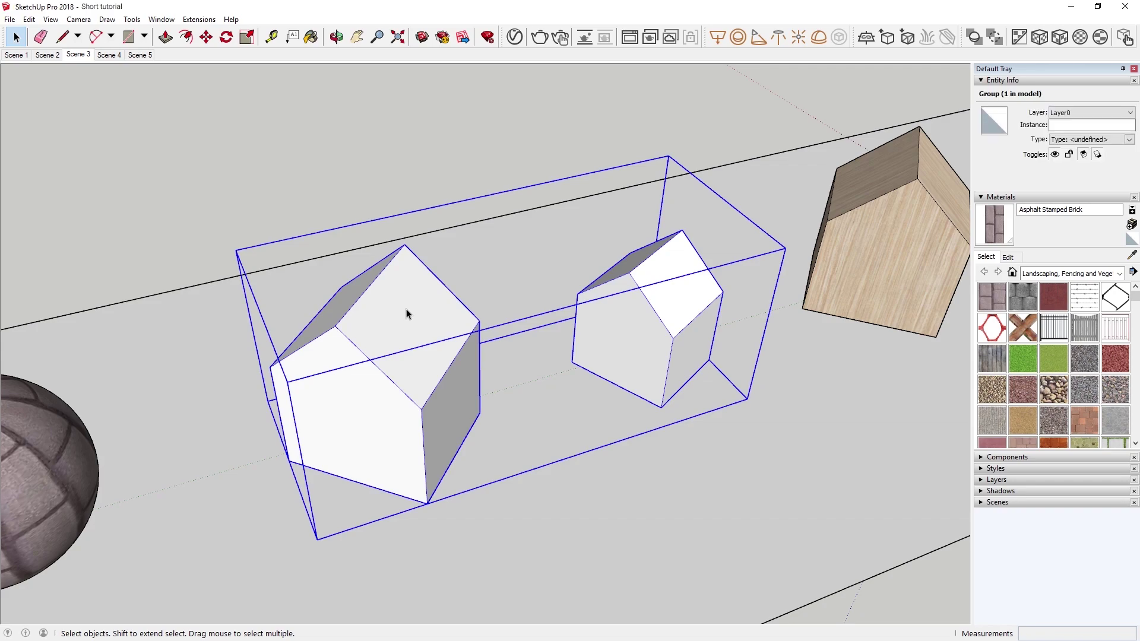
{"action": "double_click", "coordinate": [406, 313]}
{"action": "left_click", "coordinate": [407, 313]}
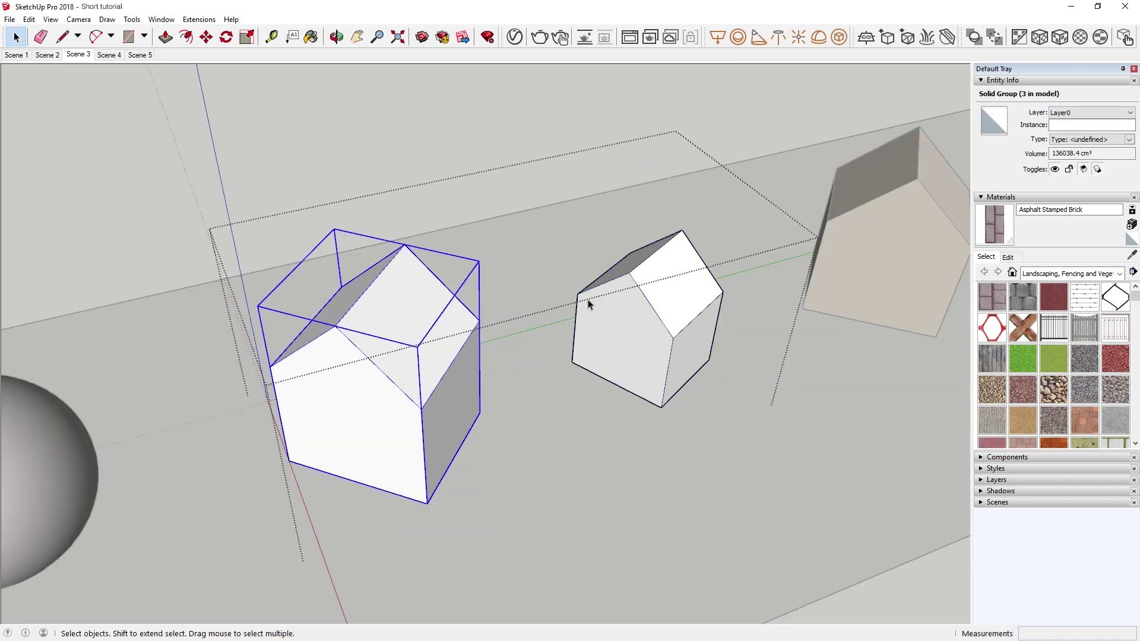
{"action": "left_click", "coordinate": [620, 304]}
{"action": "key", "text": "Escape"}
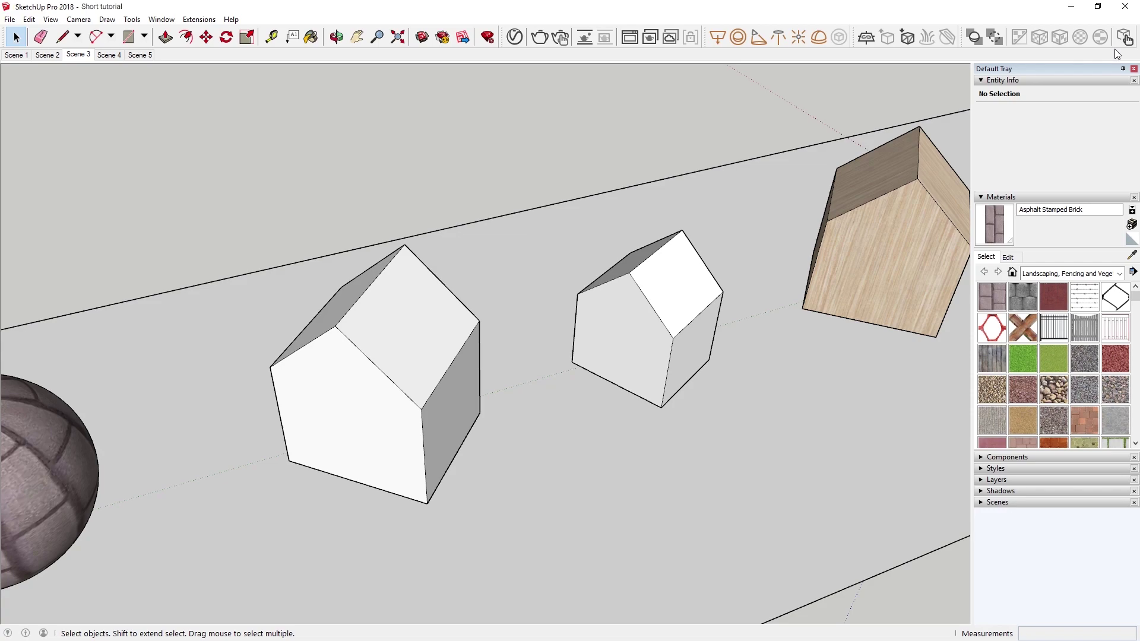
- With the V-Ray scene interaction tool, step between the house face, house group and parent group
{"action": "left_click", "coordinate": [1121, 37]}
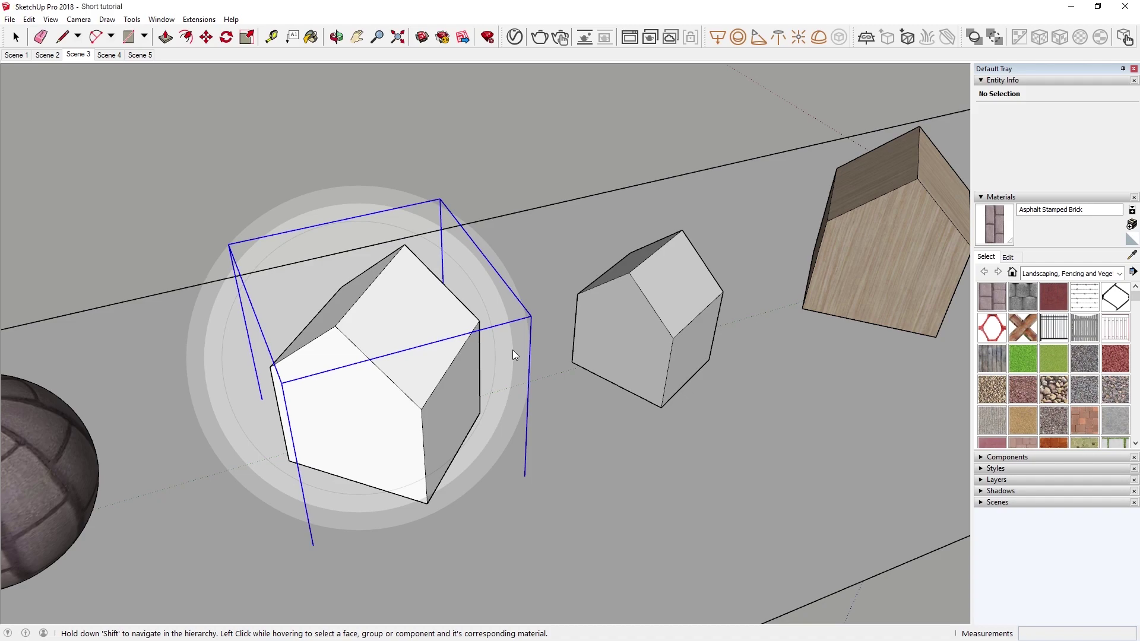
{"action": "key", "text": "shift"}
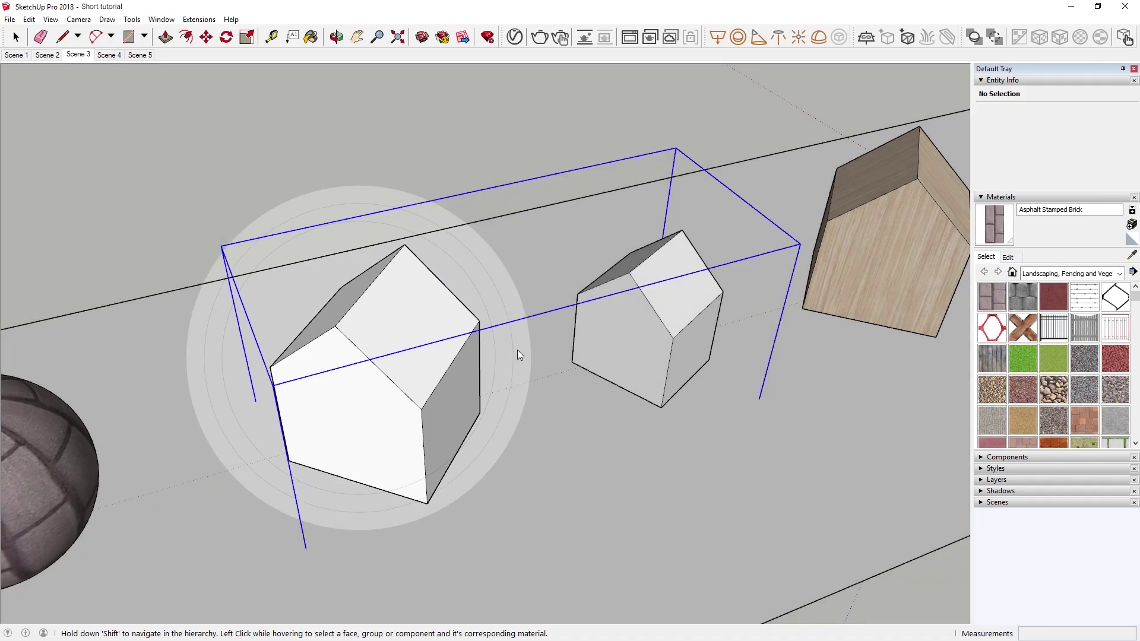
{"action": "key", "text": "shift"}
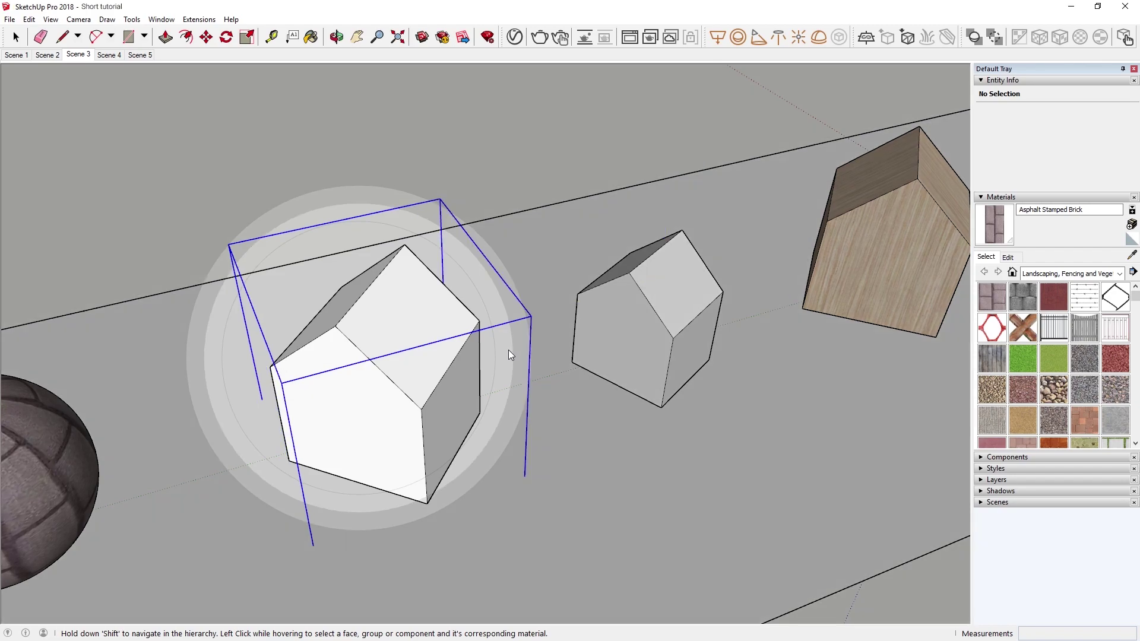
{"action": "key", "text": "shift"}
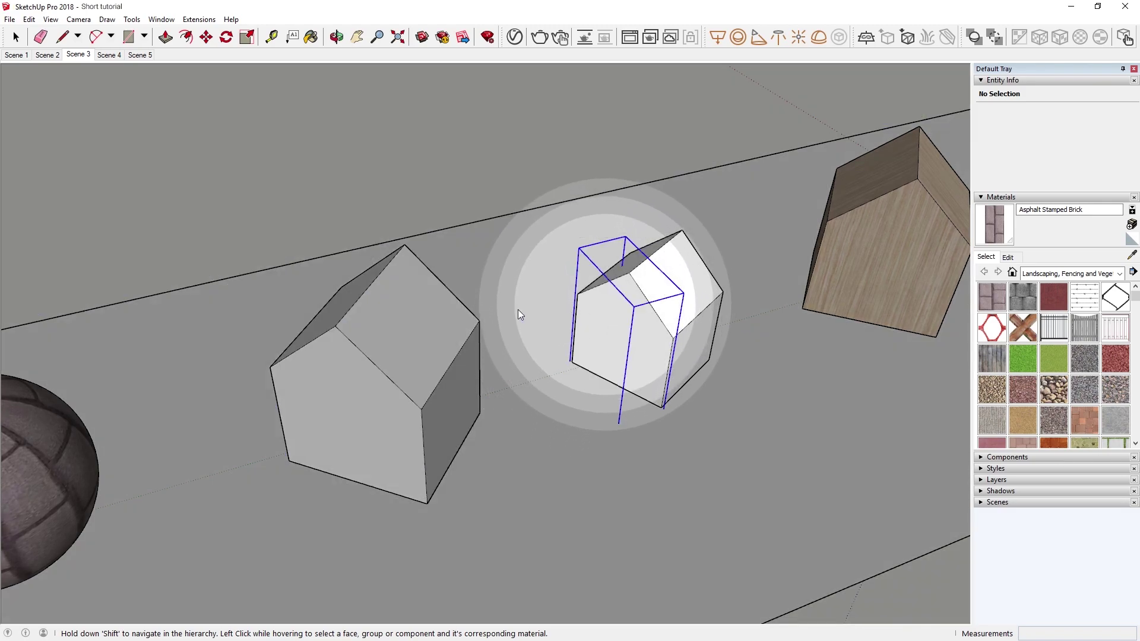
{"action": "key", "text": "shift"}
{"action": "key", "text": "shift"}
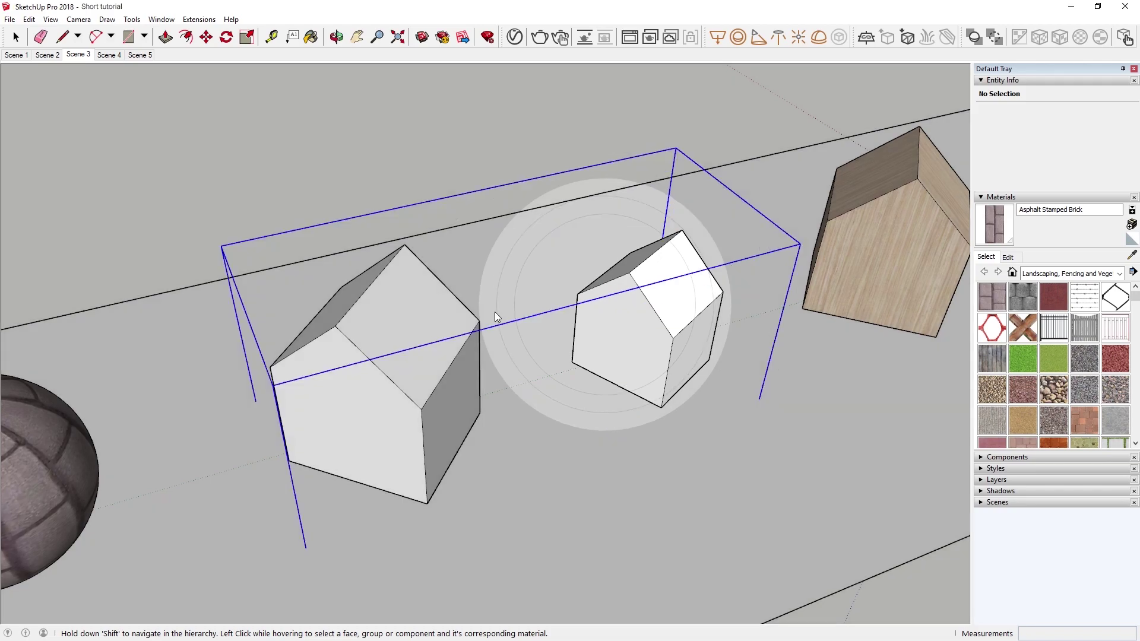
{"action": "key", "text": "shift"}
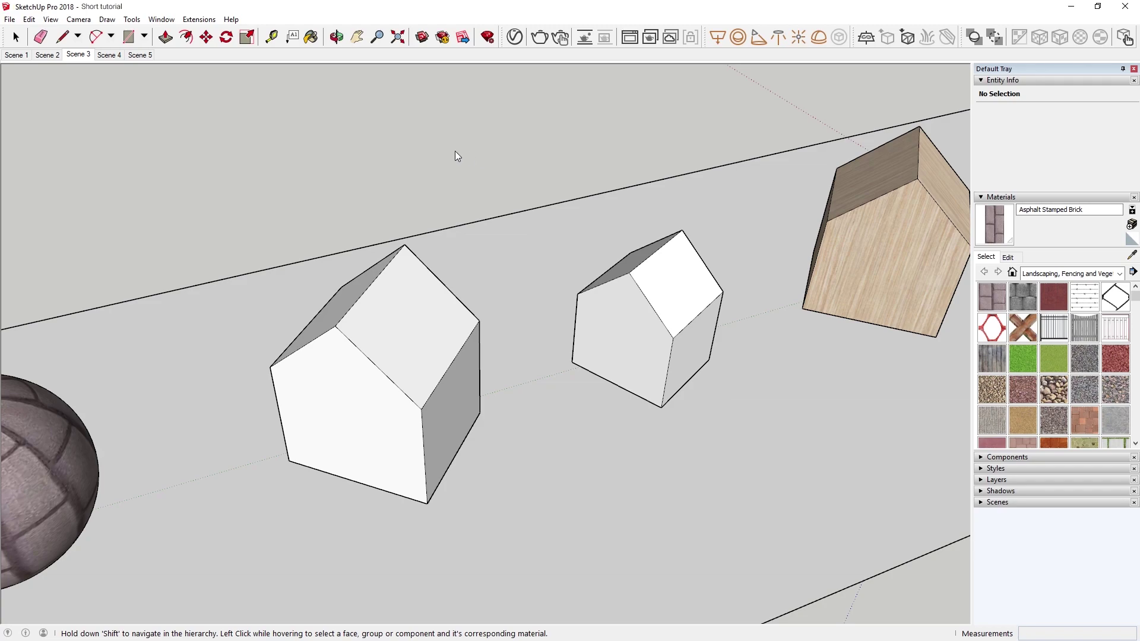
- Show Scene 4 with the wood-textured houses and the plain white house
{"action": "left_click", "coordinate": [110, 55]}
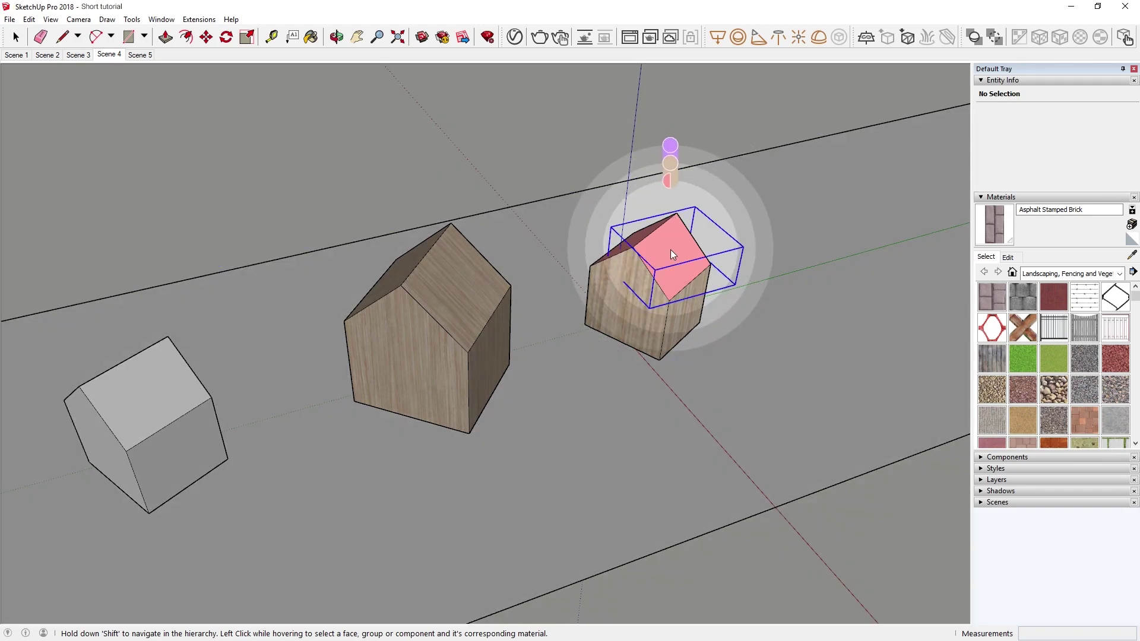
{"action": "key", "text": "space"}
{"action": "double_click", "coordinate": [671, 254]}
{"action": "triple_click", "coordinate": [671, 254]}
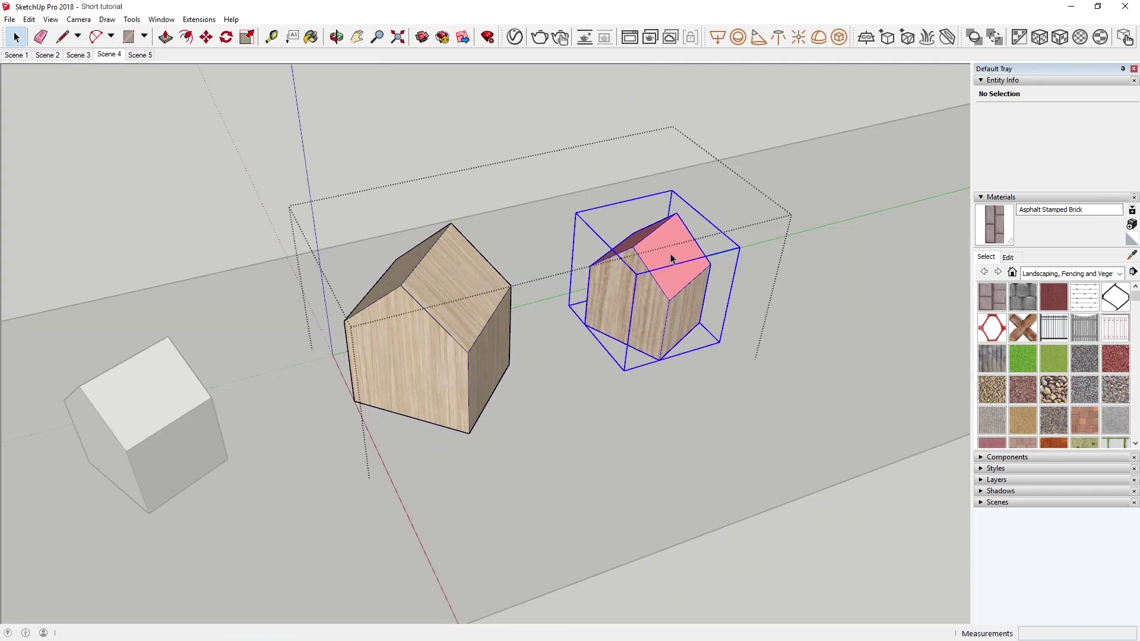
{"action": "left_click", "coordinate": [674, 256]}
{"action": "right_click", "coordinate": [675, 257]}
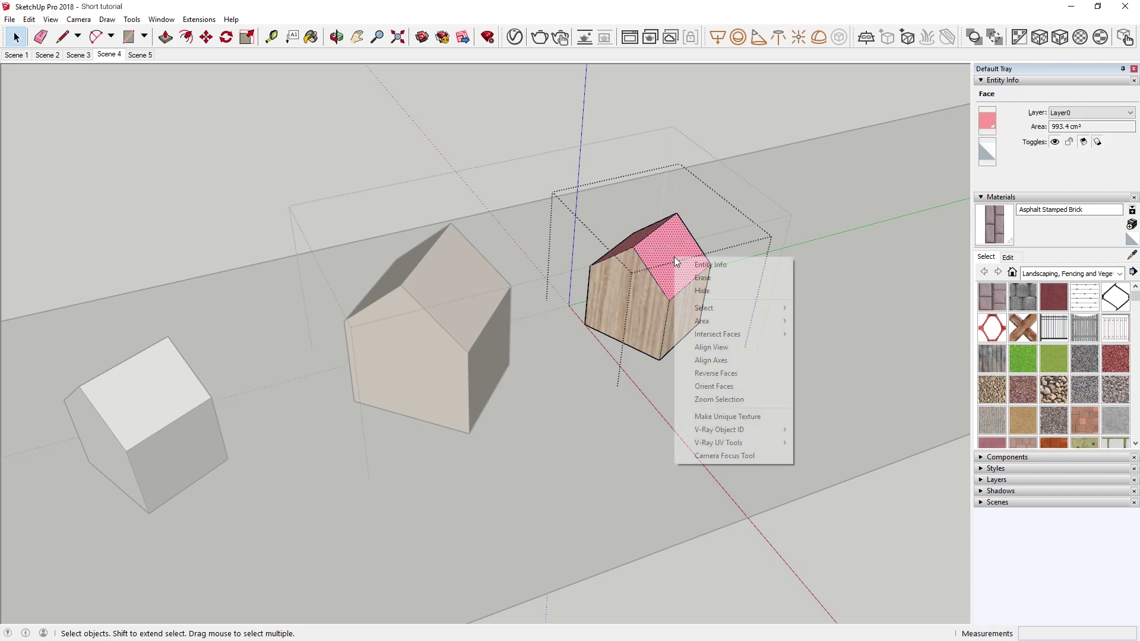
{"action": "left_click", "coordinate": [707, 377]}
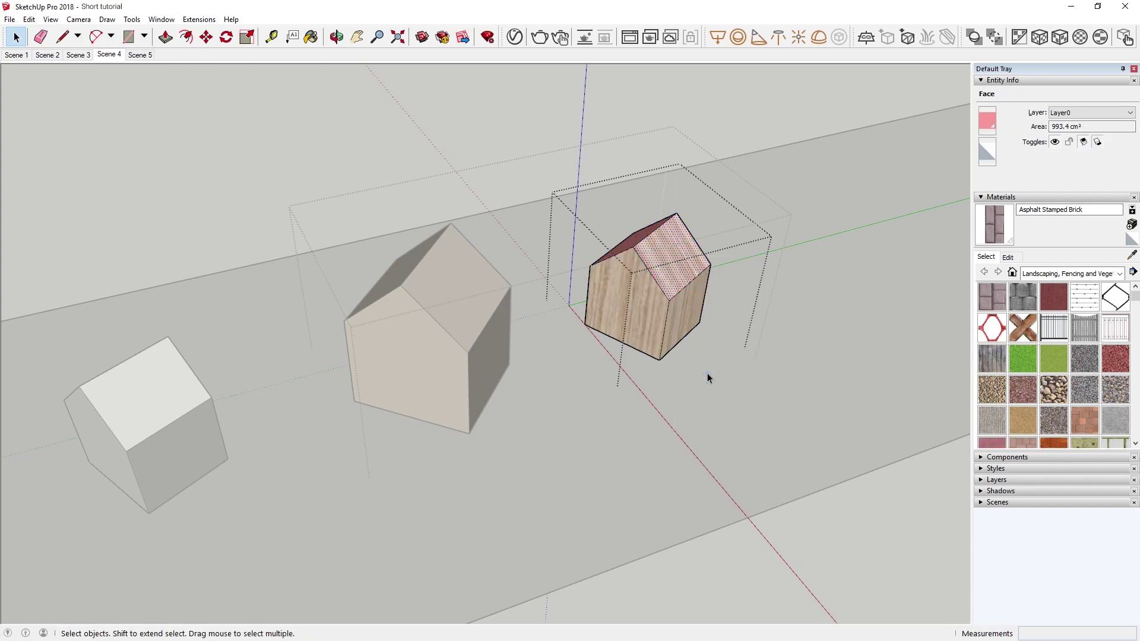
{"action": "key", "text": "ctrl+z"}
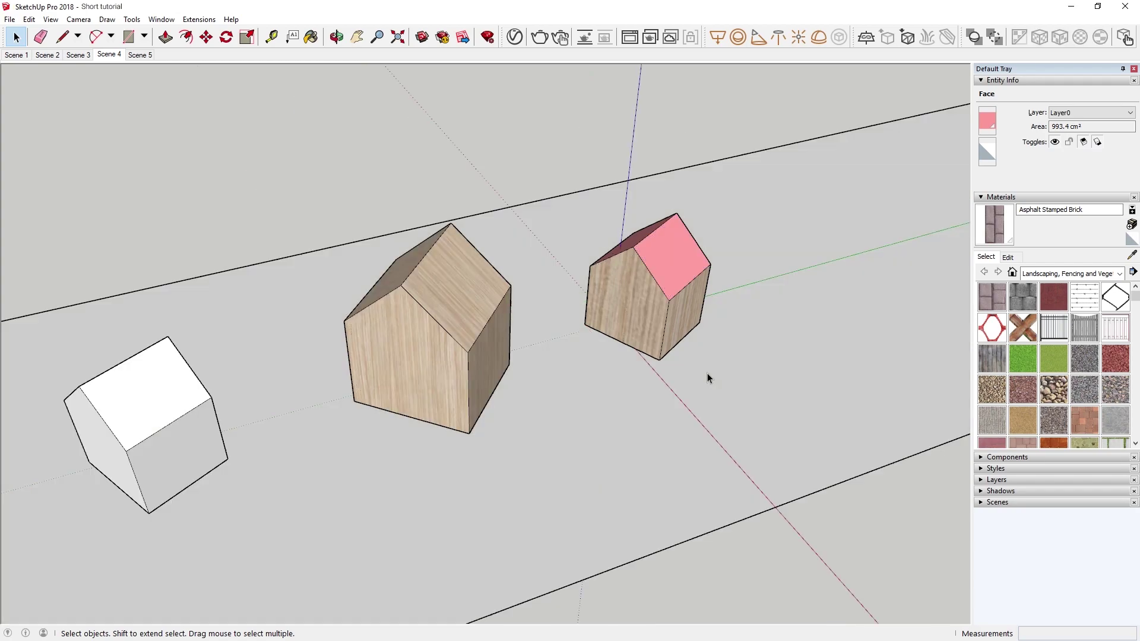
{"action": "left_click", "coordinate": [752, 322]}
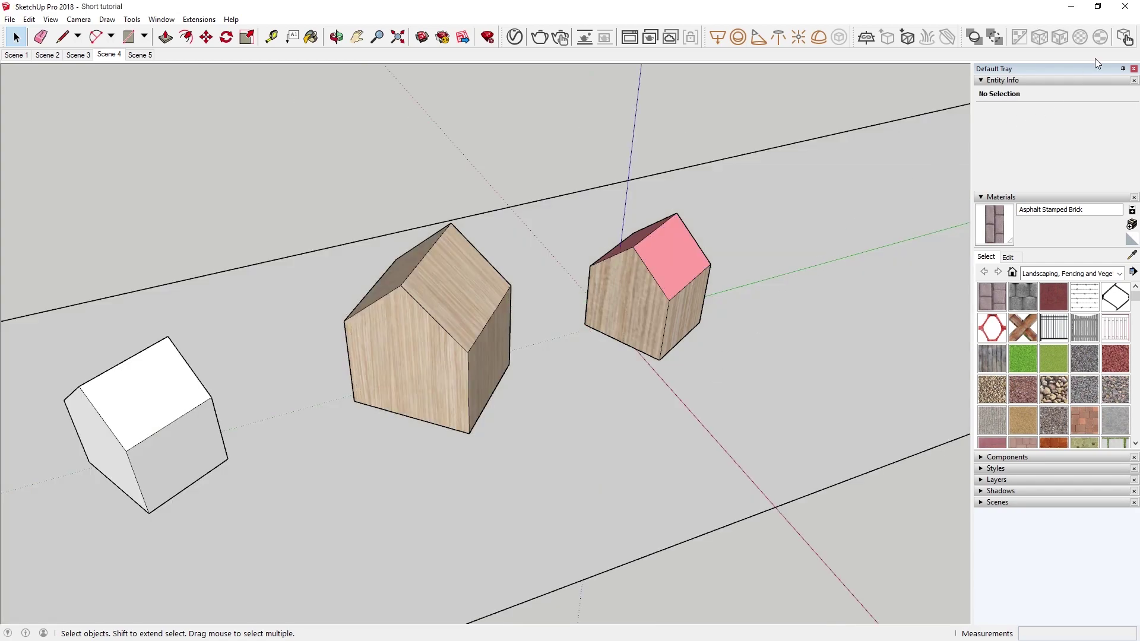
- With scene interaction, pick the Formica Laminate Light house group, then the parent group's Color J02 material
{"action": "left_click", "coordinate": [1123, 36]}
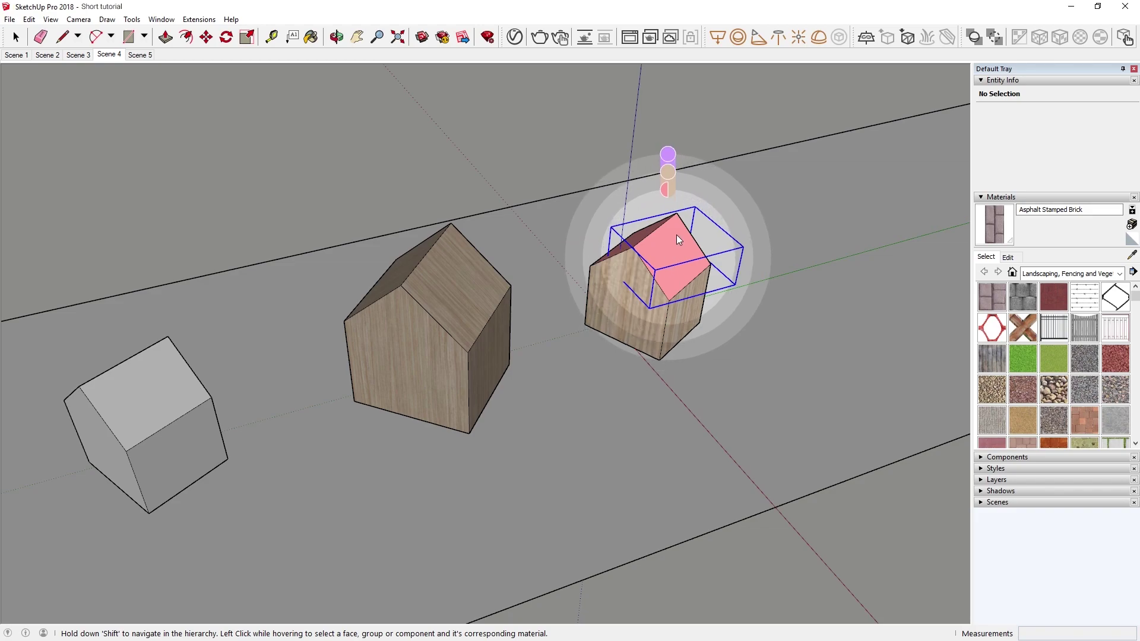
{"action": "key", "text": "shift"}
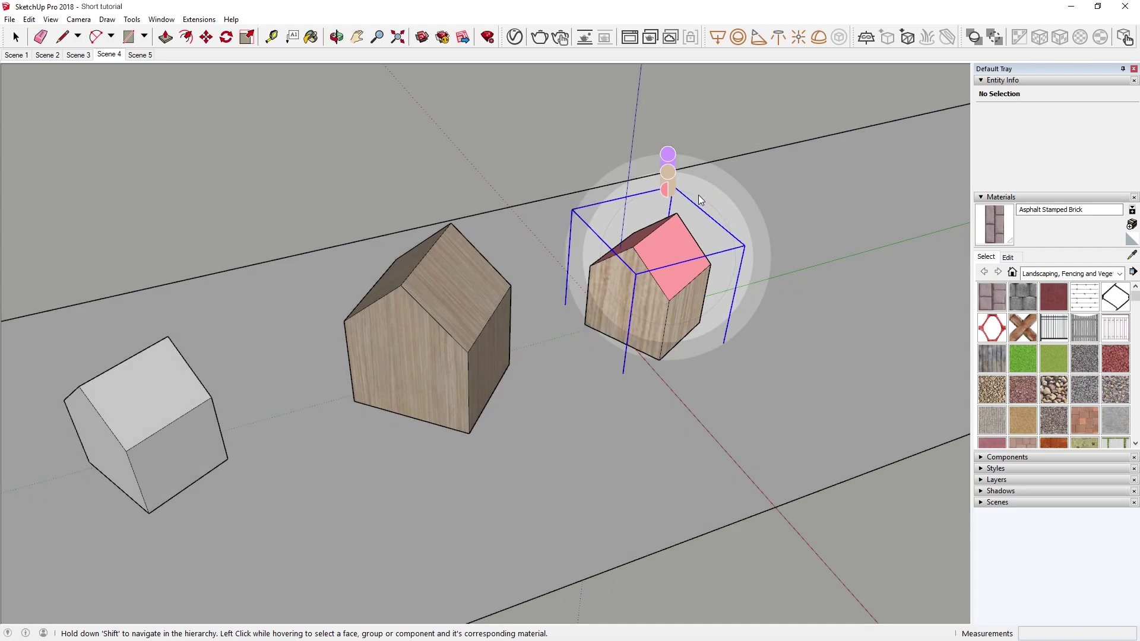
{"action": "left_click", "coordinate": [701, 191]}
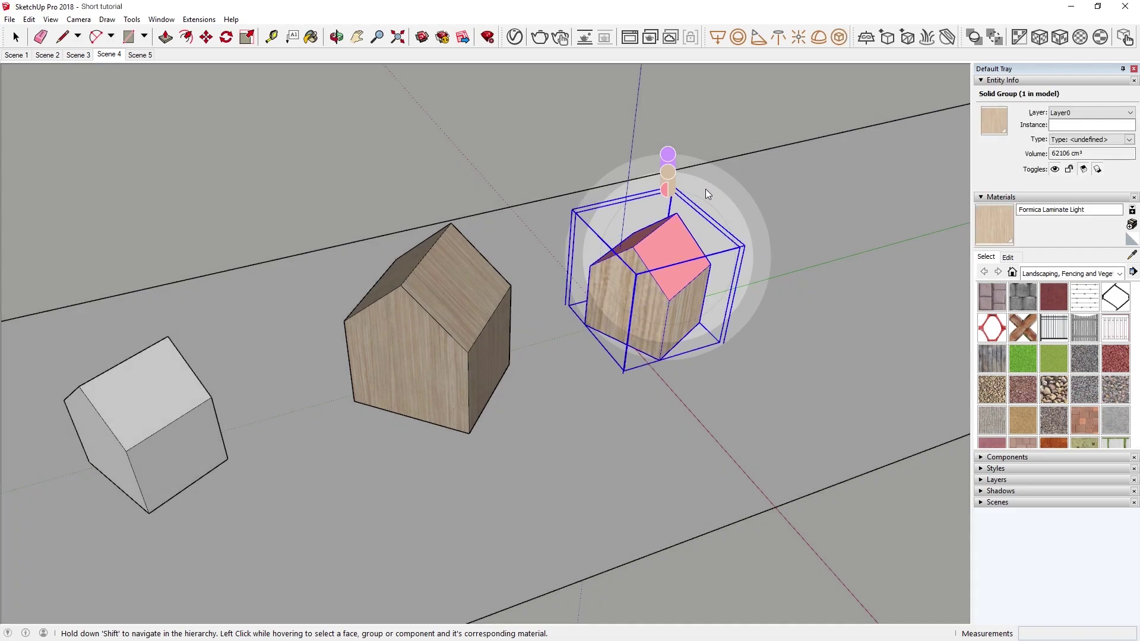
{"action": "key", "text": "shift"}
{"action": "left_click", "coordinate": [720, 172]}
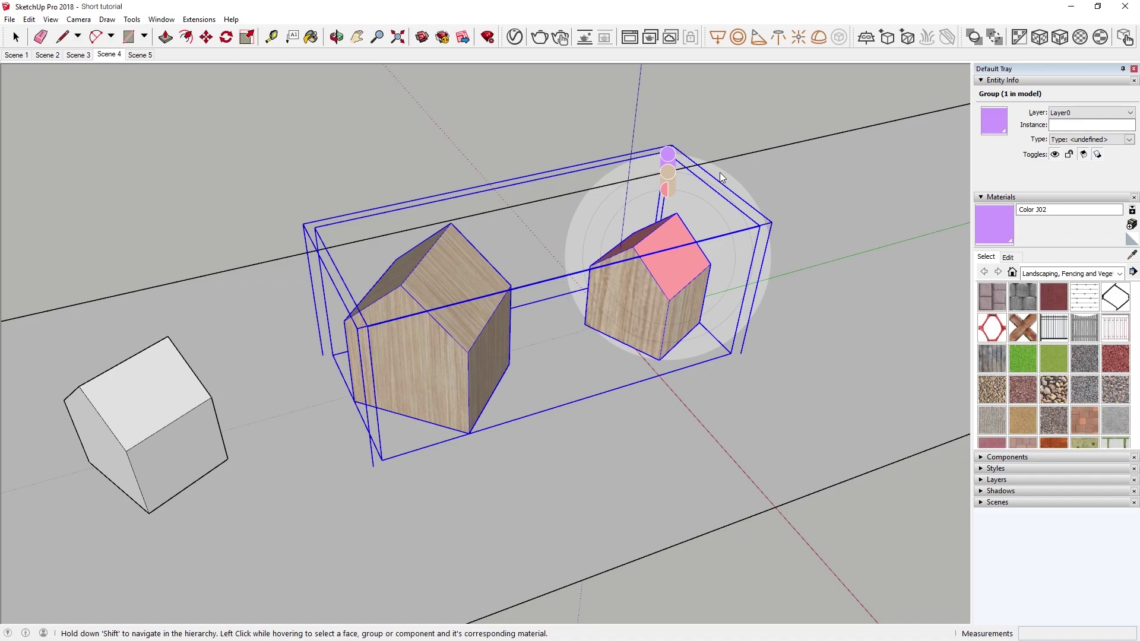
{"action": "key", "text": "space"}
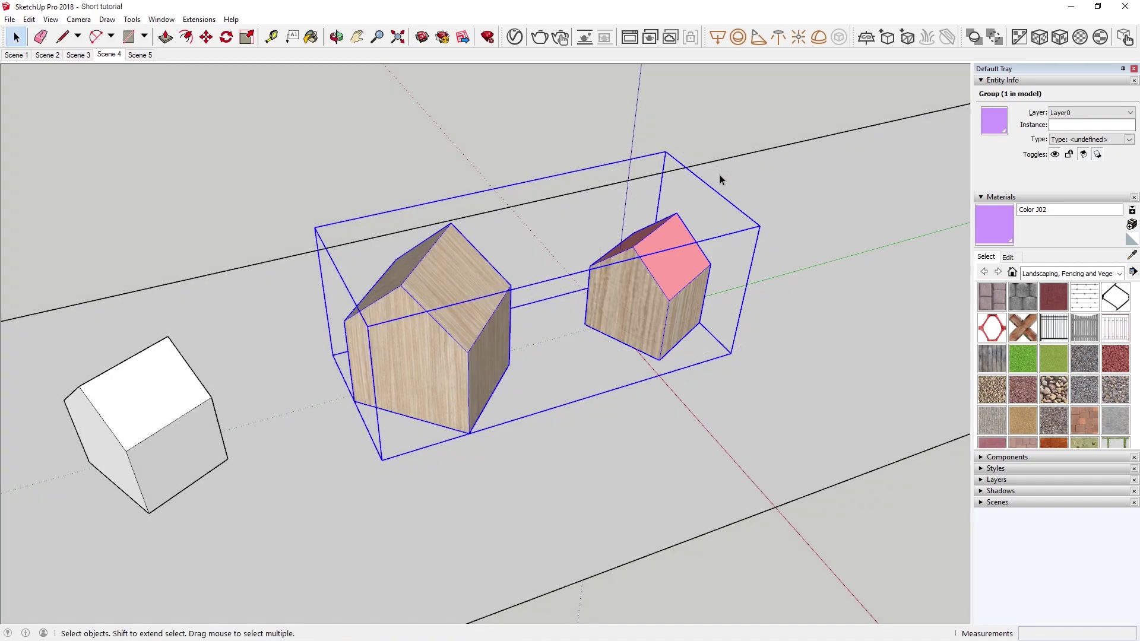